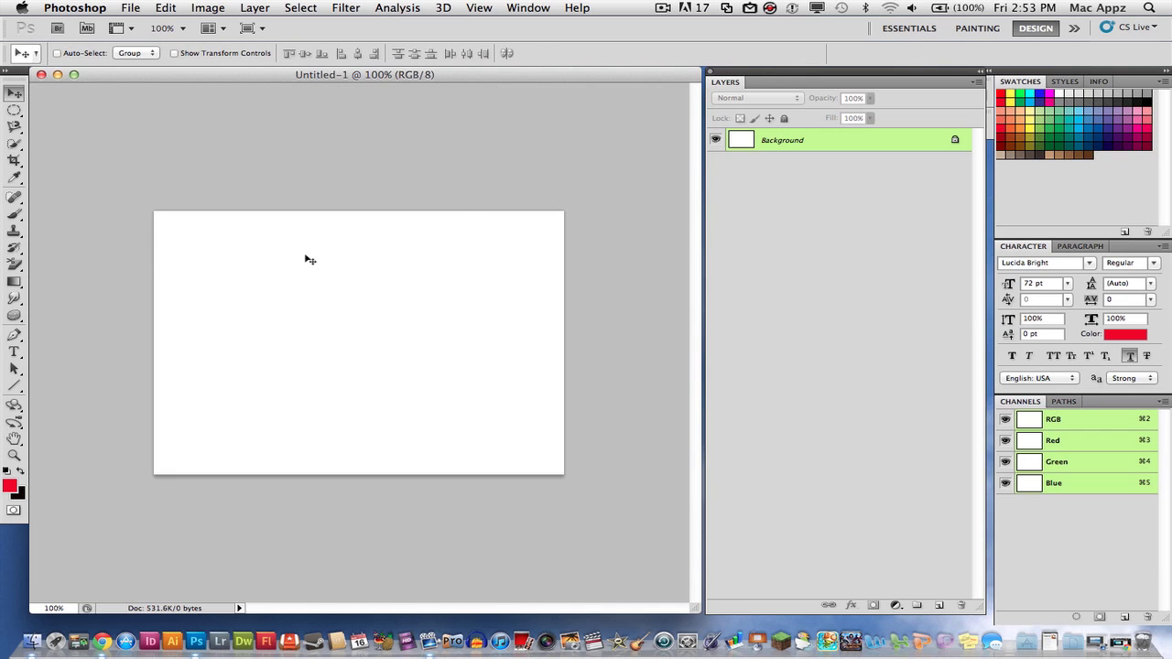
# Add a new empty layer named 'Text' above the Background layer
pyautogui.click(256, 8)
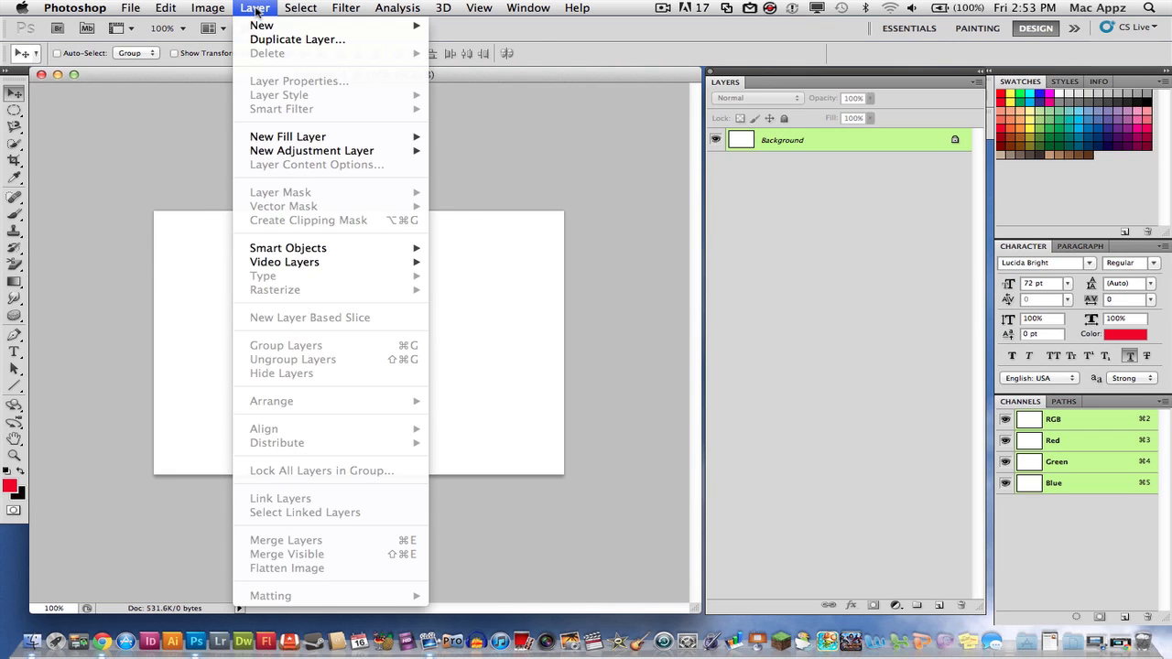
pyautogui.moveTo(274, 25)
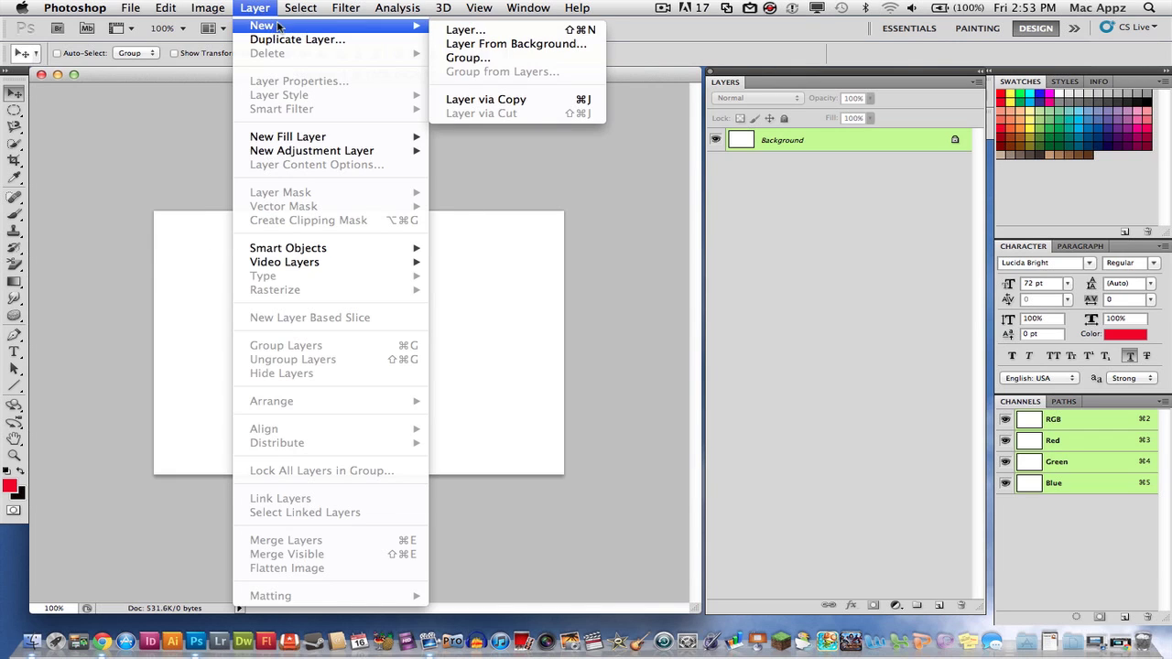
pyautogui.click(461, 34)
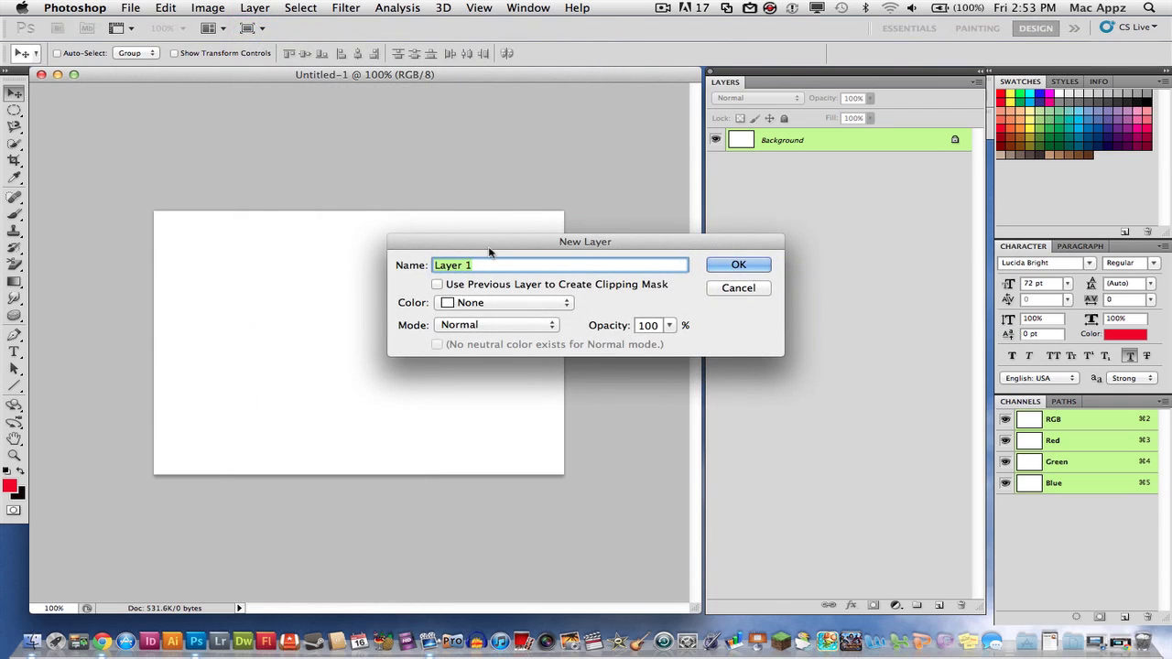
pyautogui.write('Text')
pyautogui.click(732, 266)
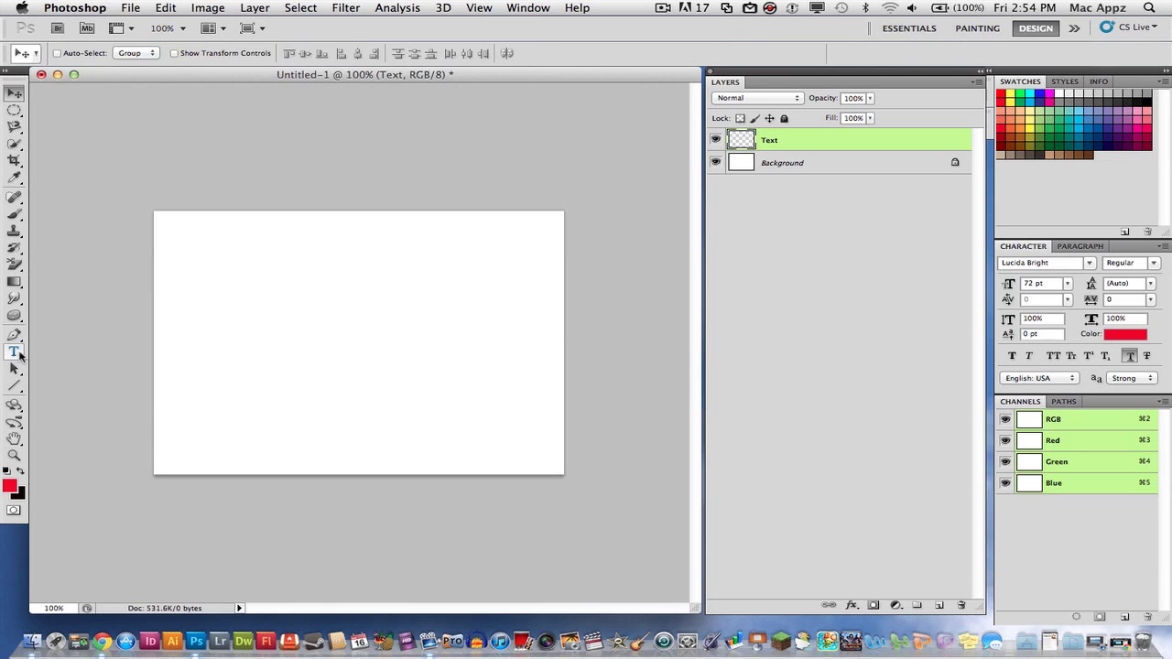
# Draw a text box on the canvas and type 'Techguru'
pyautogui.click(19, 354)
pyautogui.moveTo(180, 280); pyautogui.dragTo(536, 409)
pyautogui.write('Techguru')
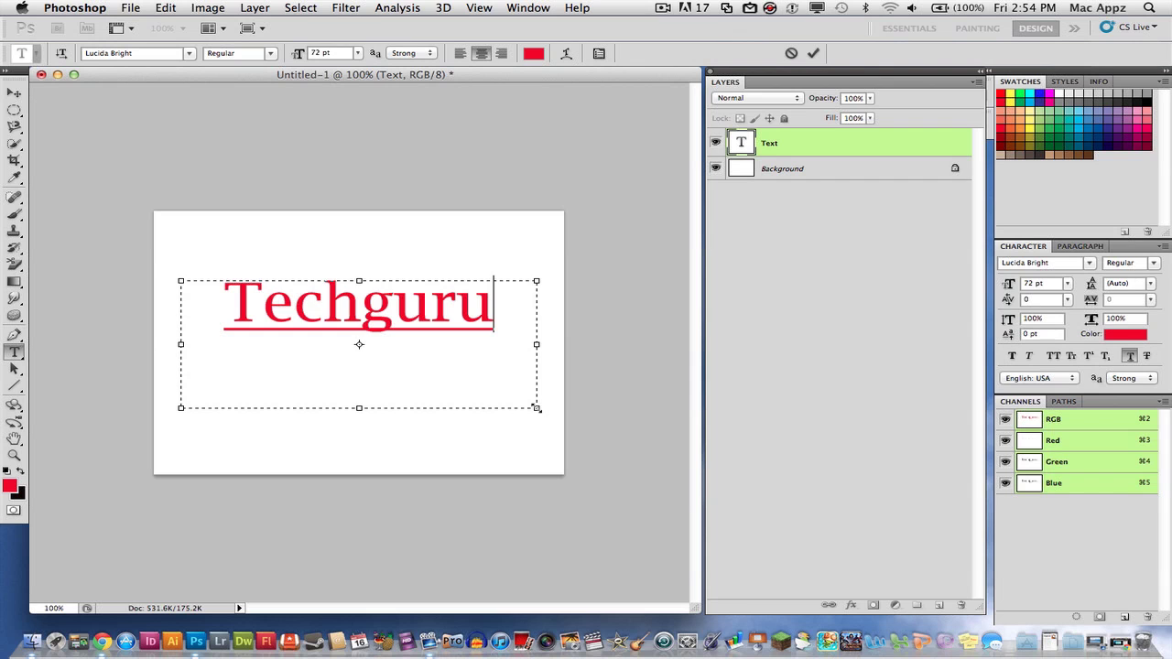
# Set the text to Copperplate Gothic Bold, commit it, and move it toward the canvas middle
pyautogui.press('super+a')
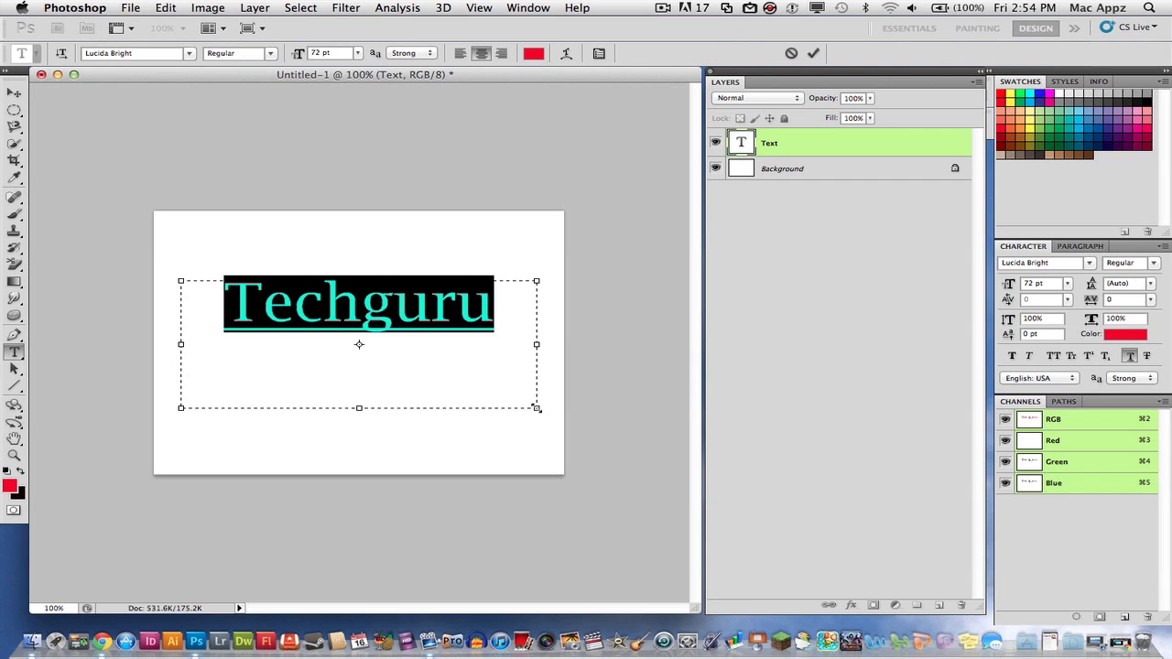
pyautogui.click(190, 55)
pyautogui.scroll(5, 195, 203)
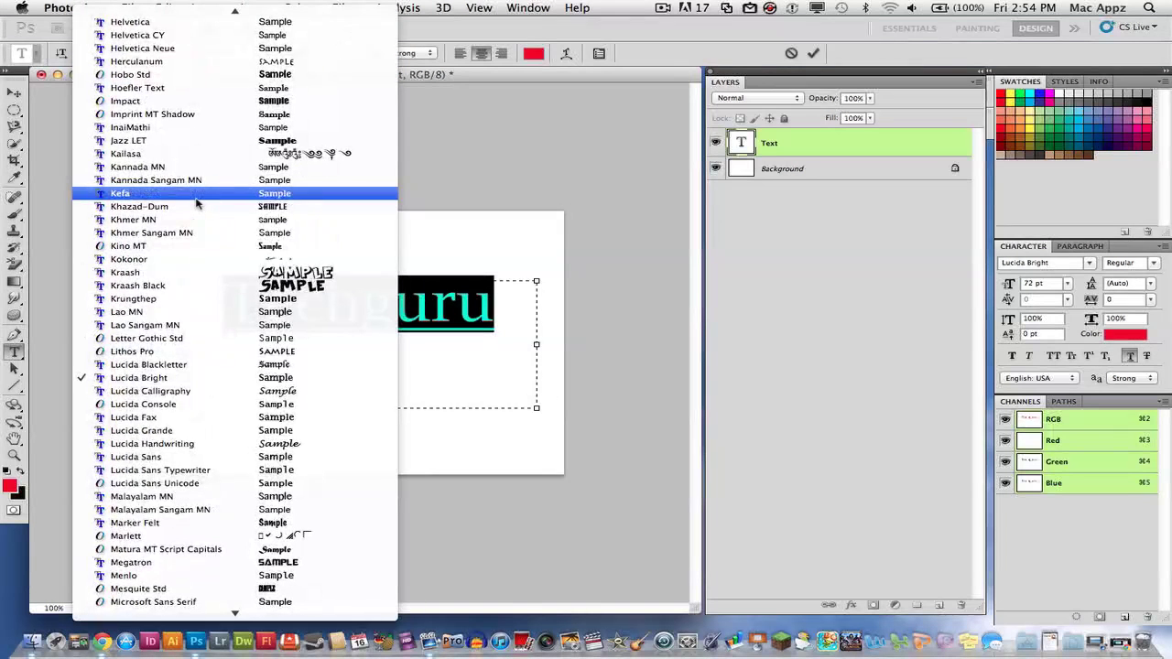
pyautogui.scroll(10, 196, 203)
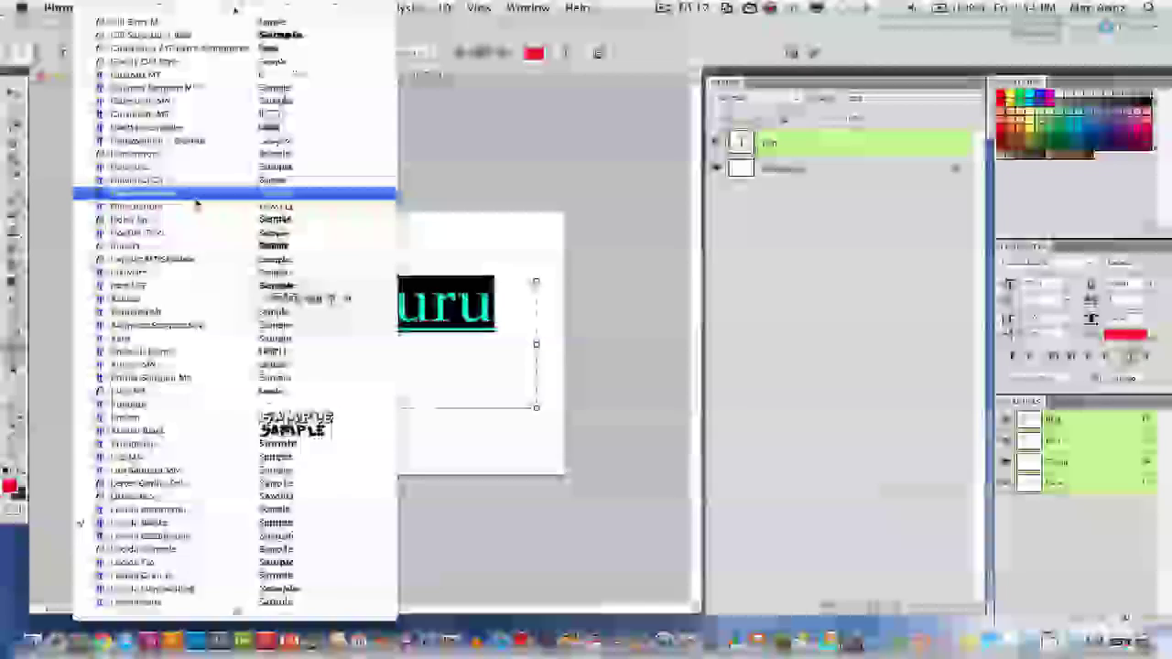
pyautogui.scroll(8, 196, 203)
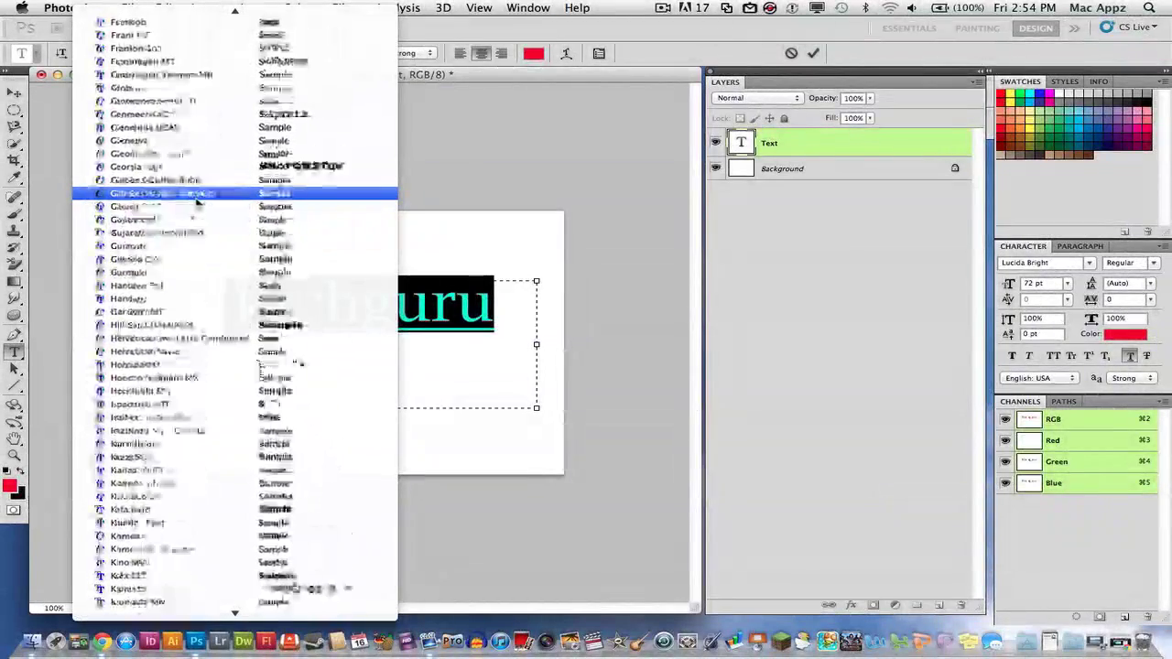
pyautogui.scroll(3, 196, 204)
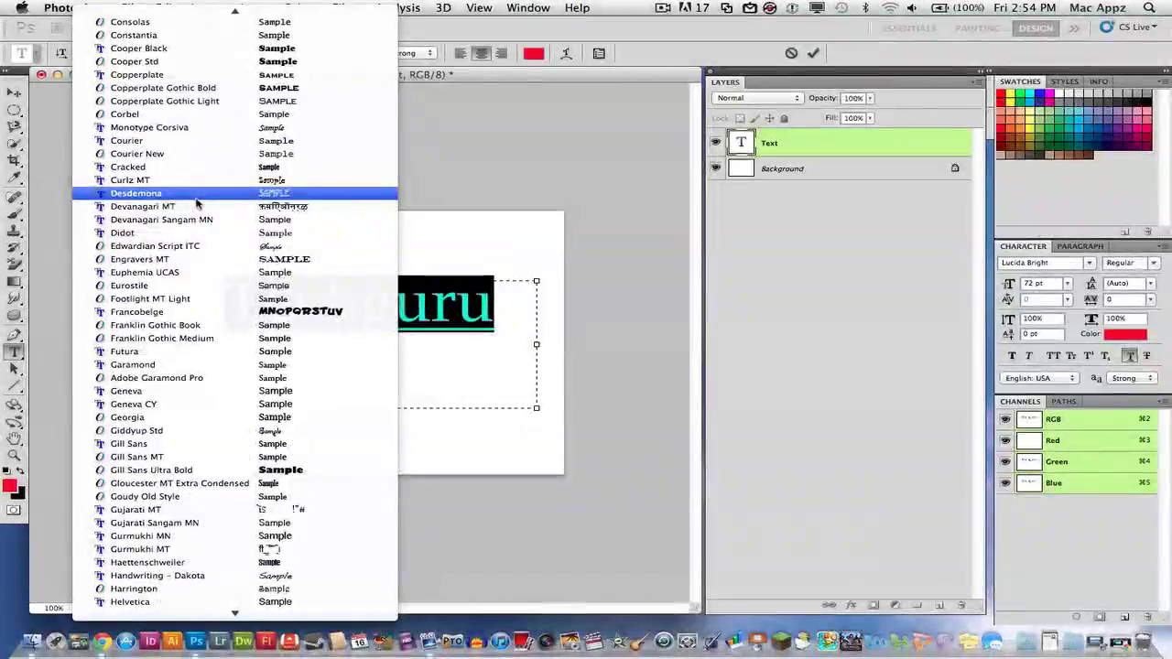
pyautogui.click(236, 89)
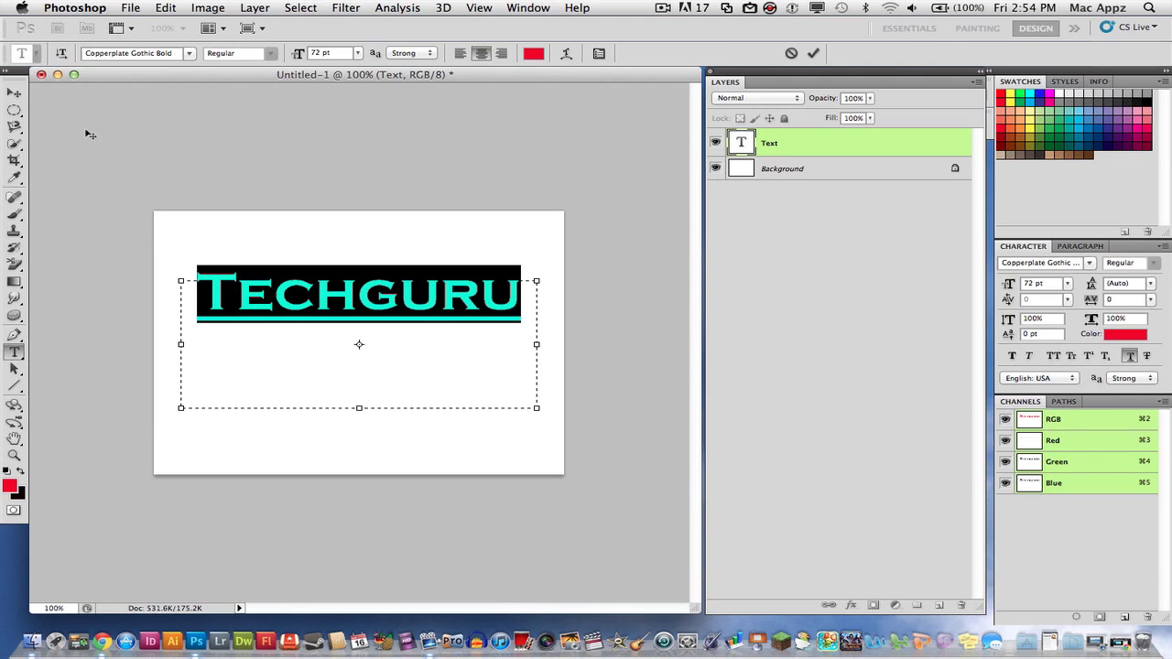
pyautogui.click(14, 93)
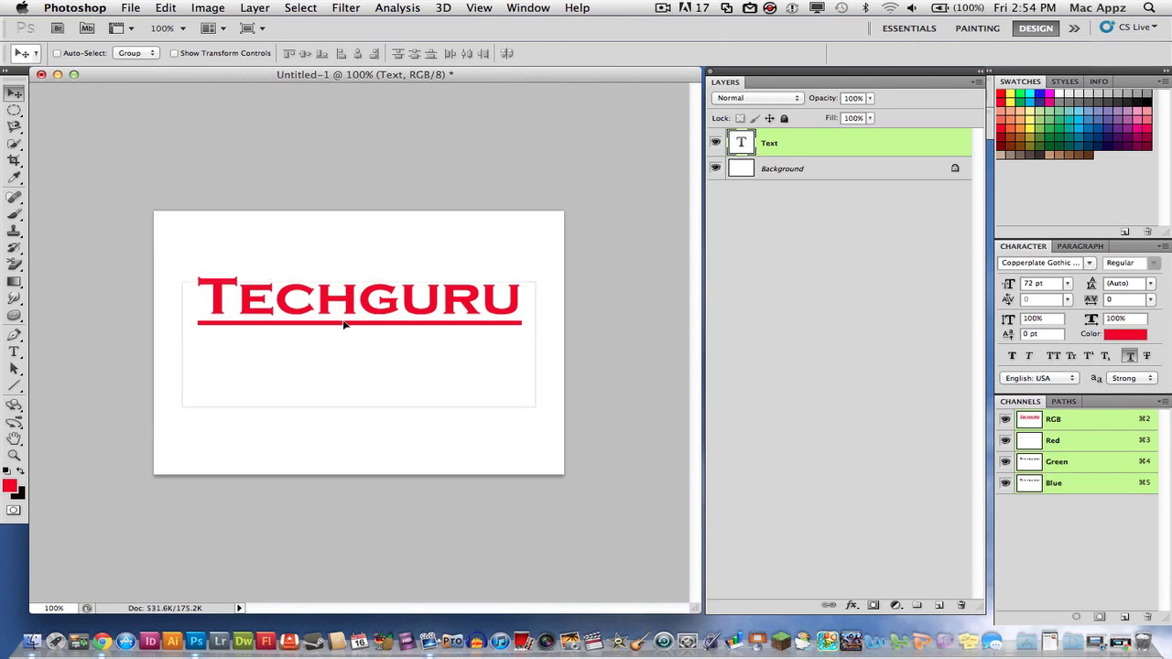
pyautogui.moveTo(344, 324); pyautogui.dragTo(346, 349)
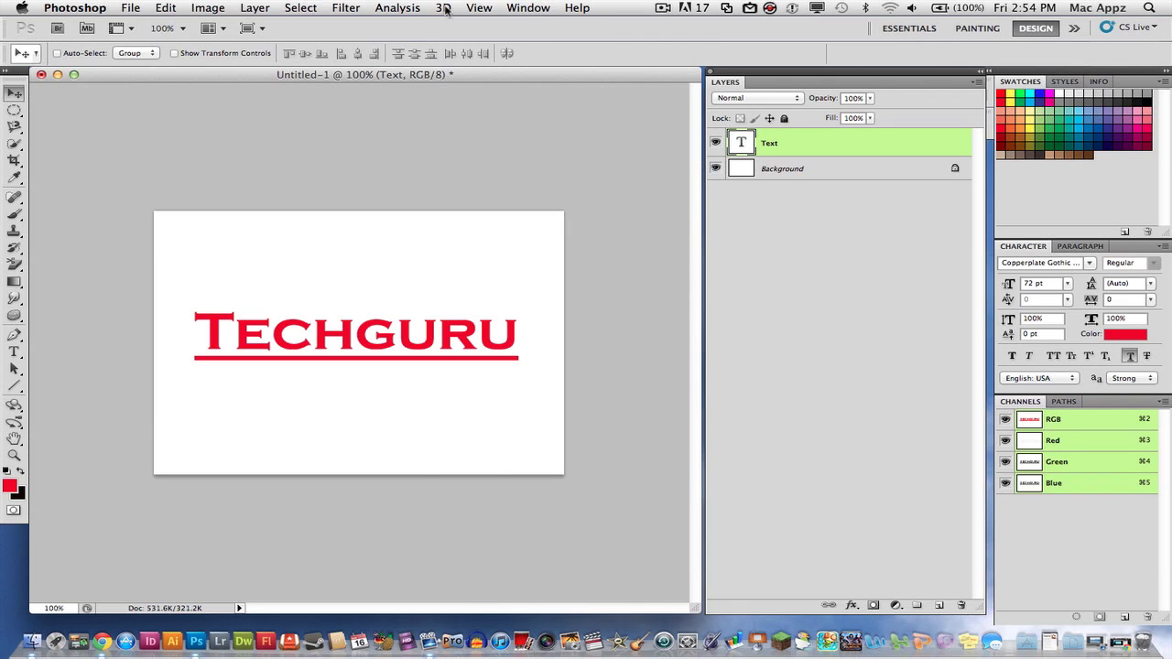
# Extrude the Text layer with 3D > Repoussé > Text Layer, agreeing to rasterize the text
pyautogui.click(444, 9)
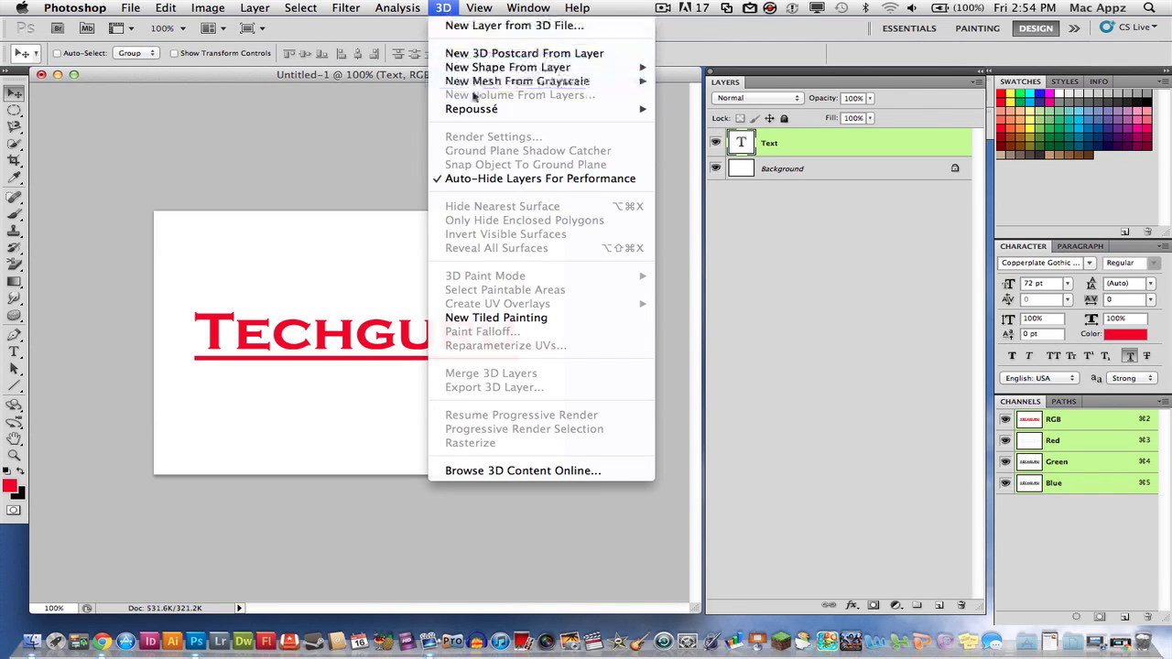
pyautogui.moveTo(473, 117)
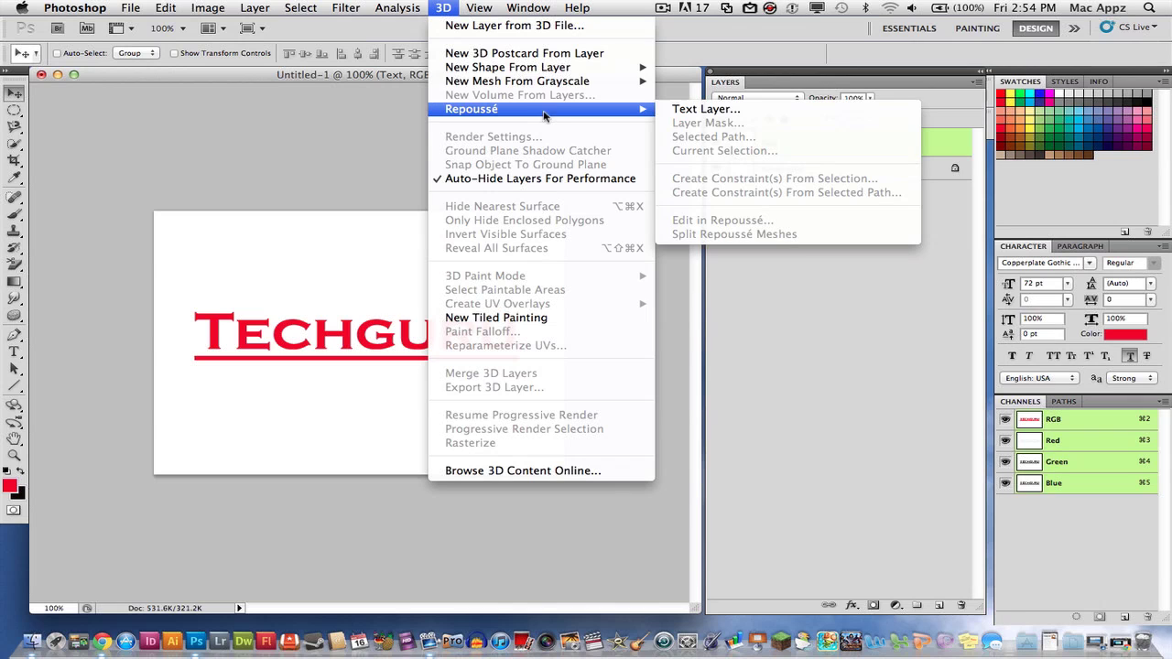
pyautogui.click(693, 112)
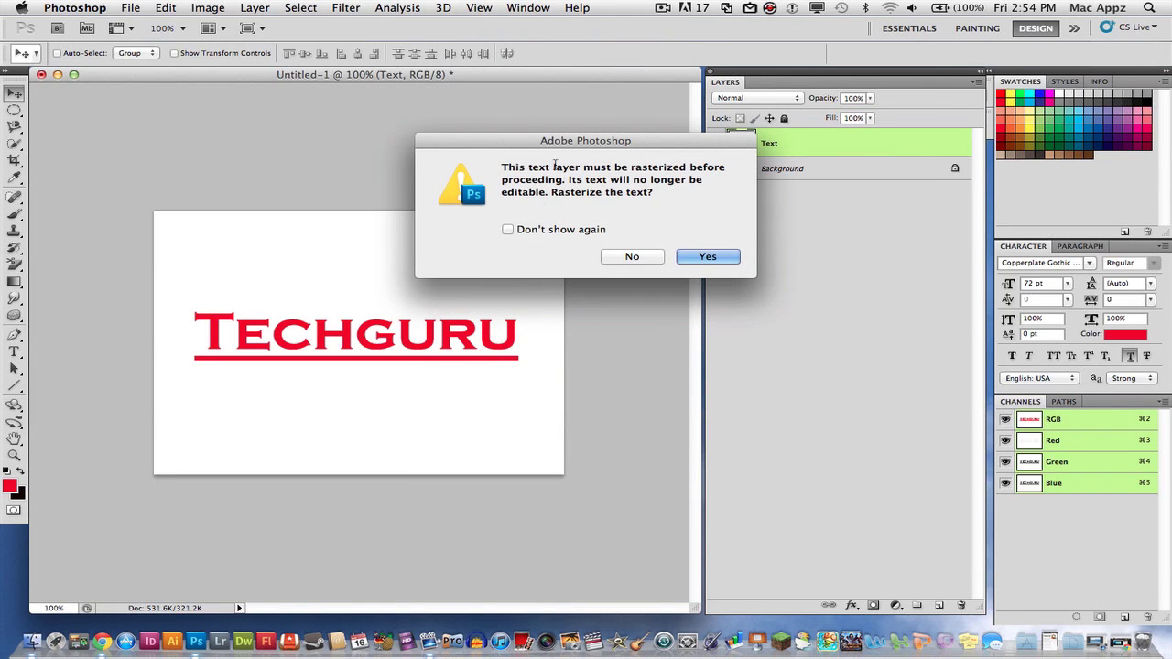
pyautogui.moveTo(549, 145); pyautogui.dragTo(410, 149)
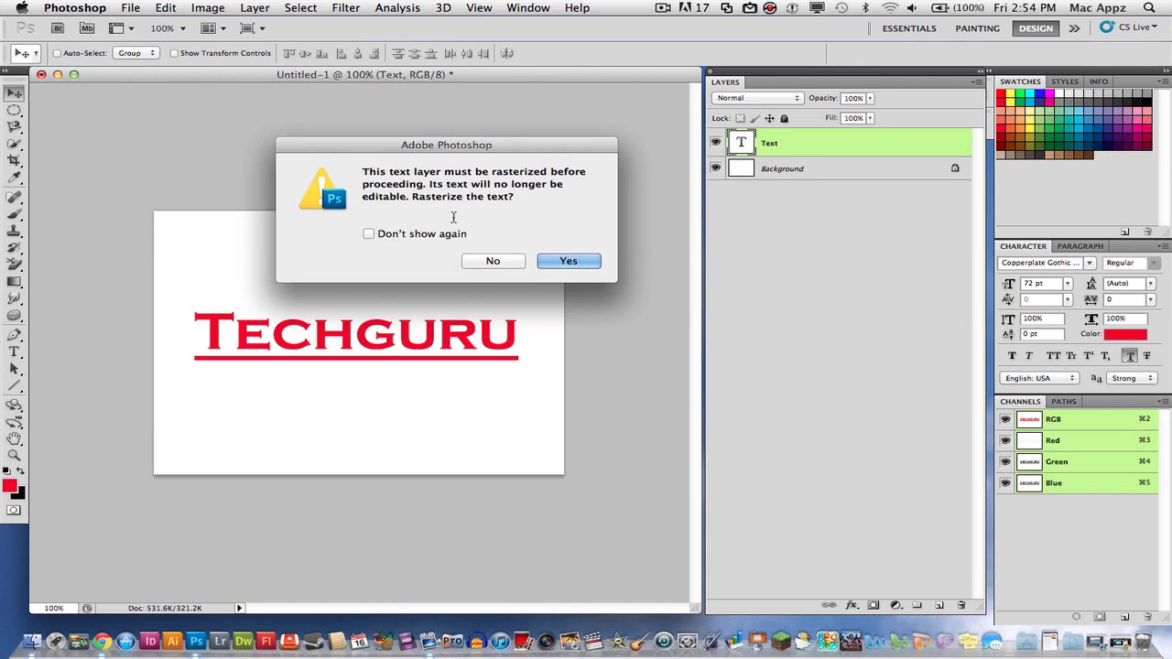
pyautogui.click(568, 261)
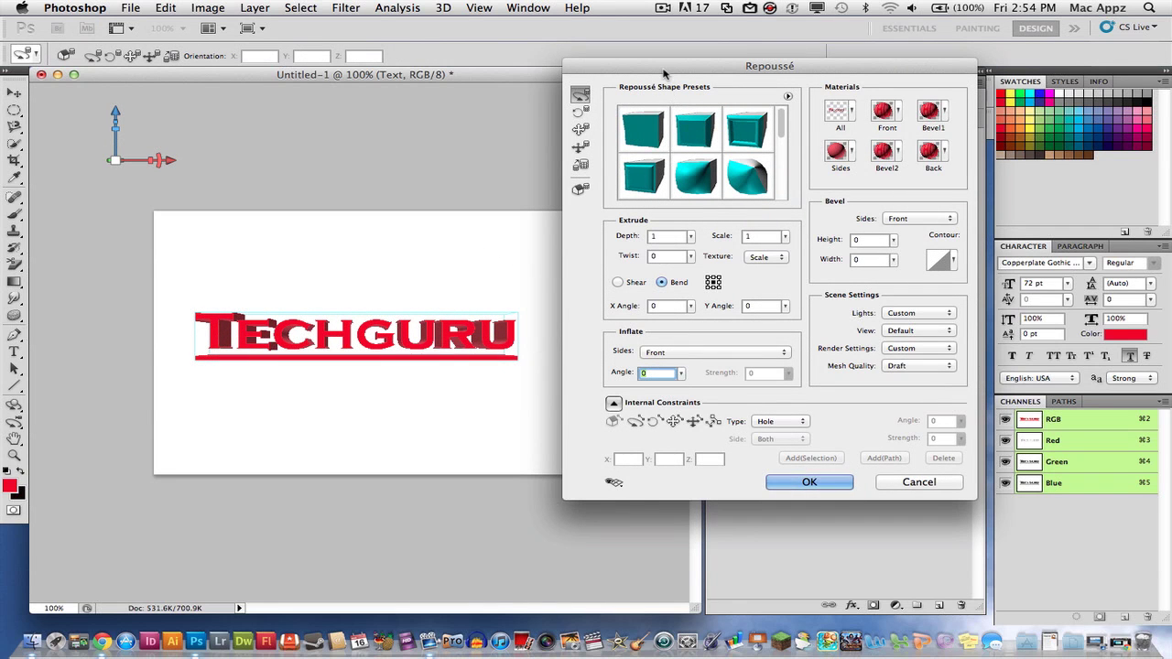
# Tilt the 3D preview, try the bevelled presets, then settle on the plain straight extrusion preset
pyautogui.moveTo(664, 73); pyautogui.dragTo(659, 86)
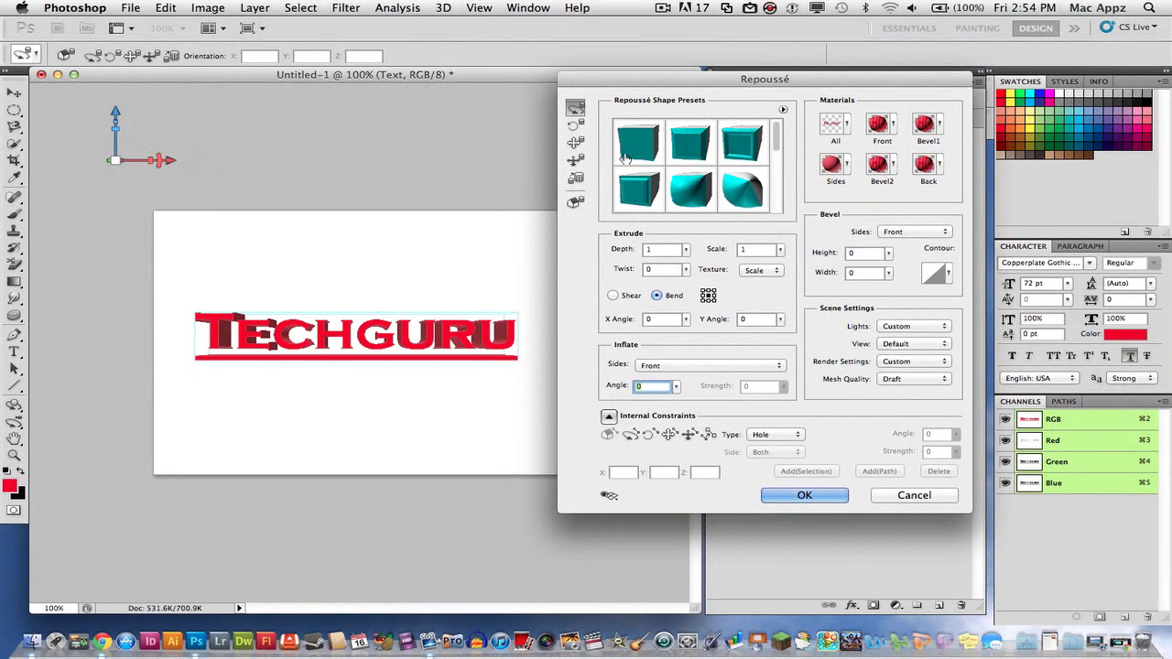
pyautogui.moveTo(415, 324); pyautogui.dragTo(471, 346)
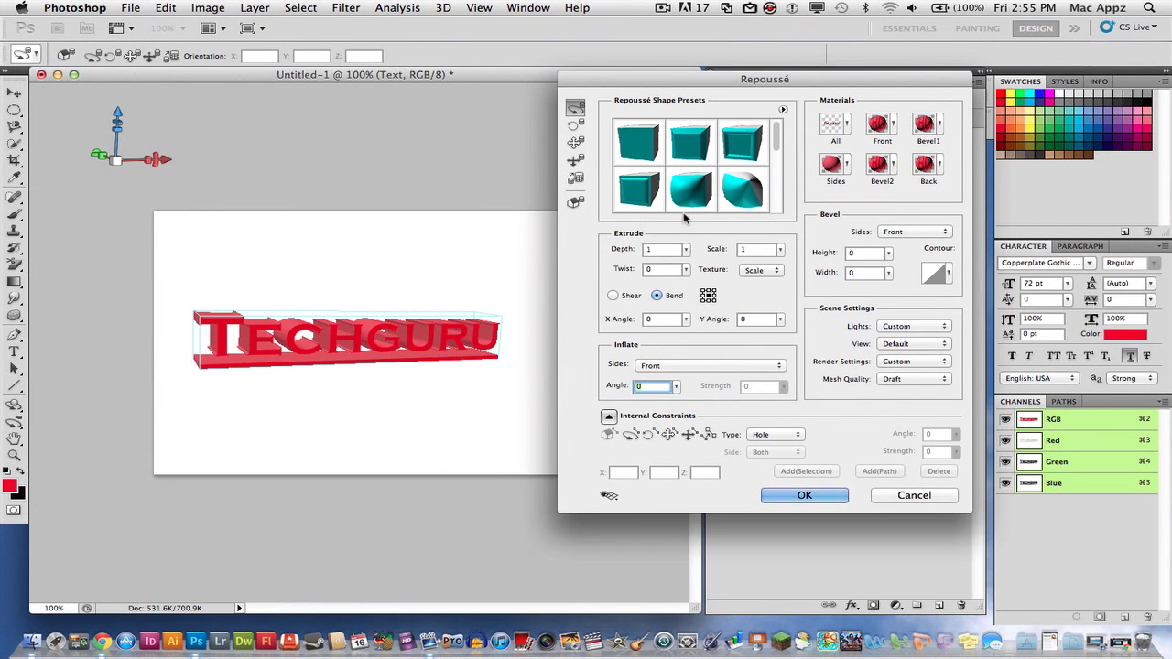
pyautogui.click(688, 155)
pyautogui.click(759, 146)
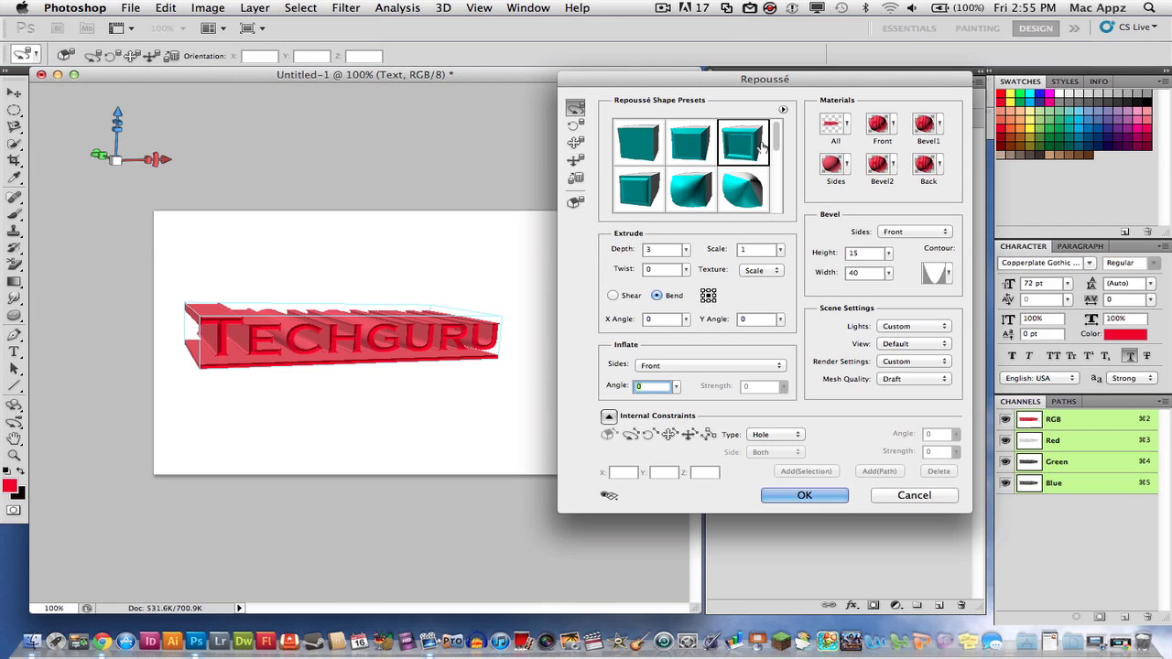
pyautogui.click(636, 145)
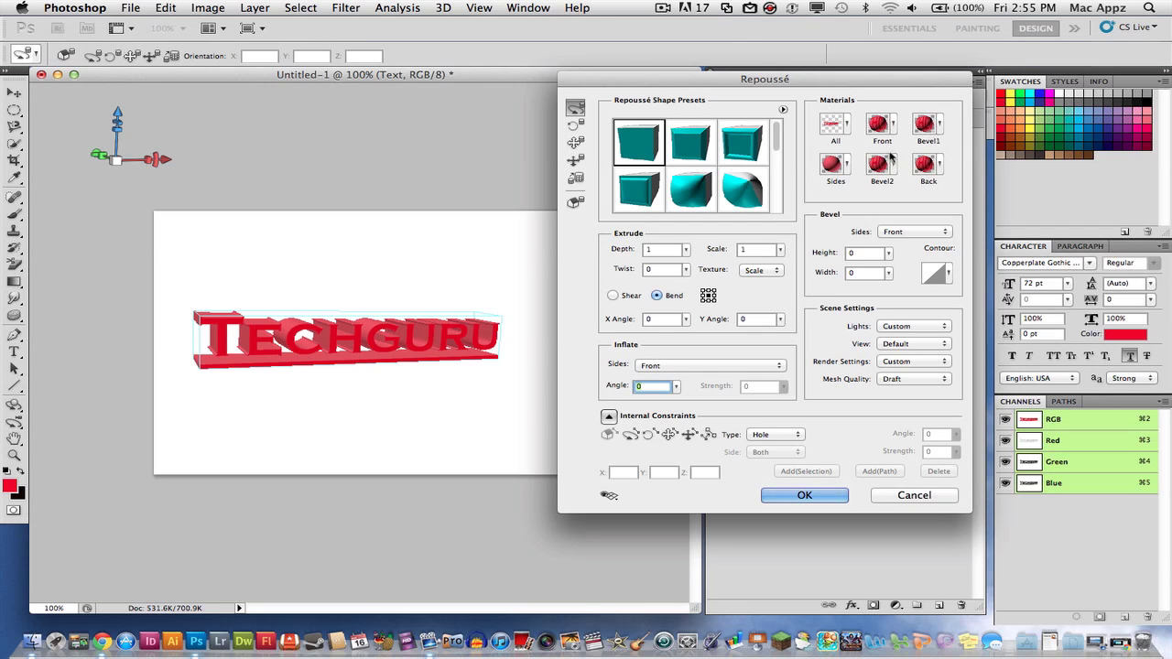
# Tilt the letters and deepen the Extrude Depth to about 1.96
pyautogui.moveTo(455, 333); pyautogui.dragTo(436, 357)
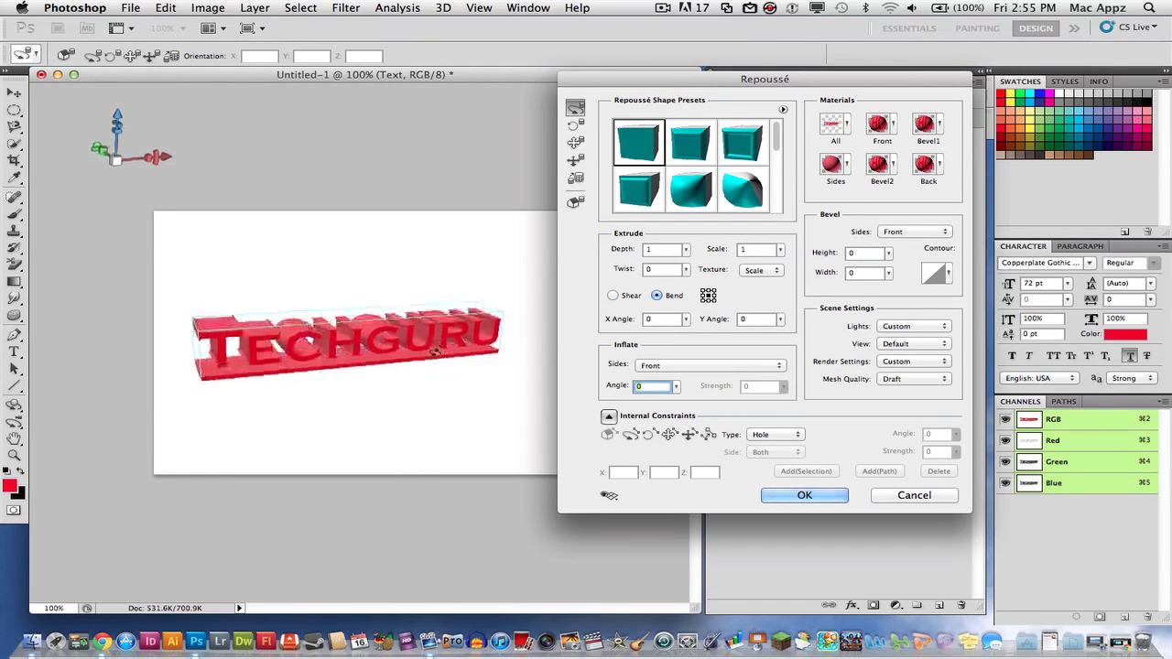
pyautogui.click(687, 251)
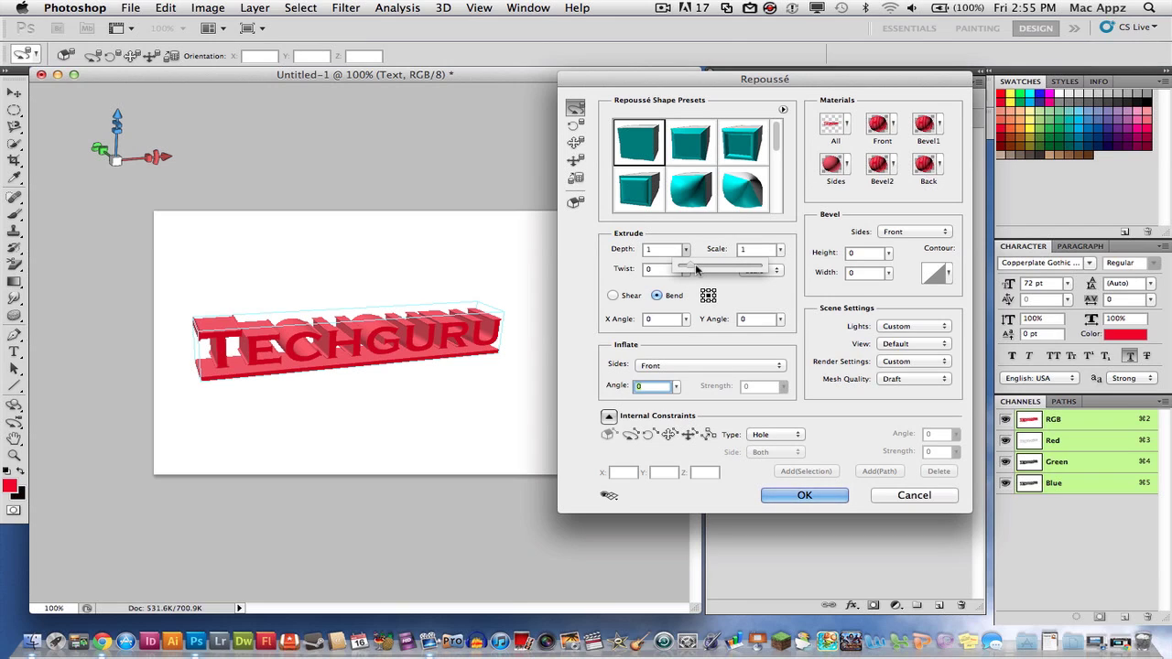
pyautogui.moveTo(695, 267); pyautogui.dragTo(709, 247)
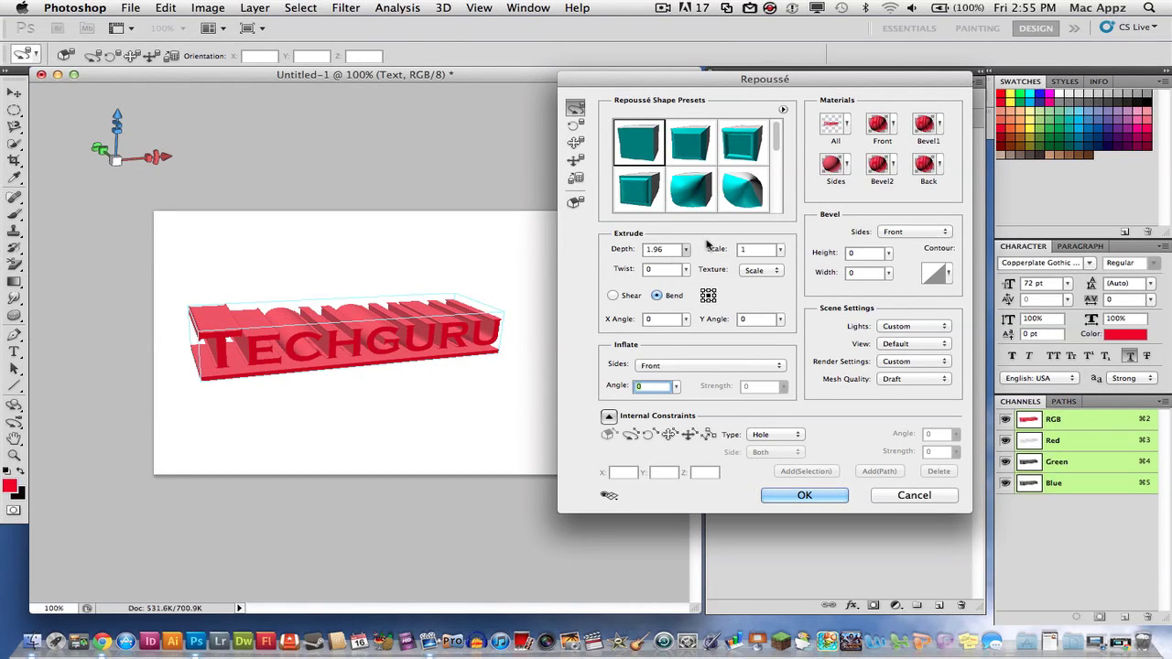
# Experiment with the extrusion Scale, set it to 1.0, and rotate the letters to show their tops
pyautogui.click(780, 250)
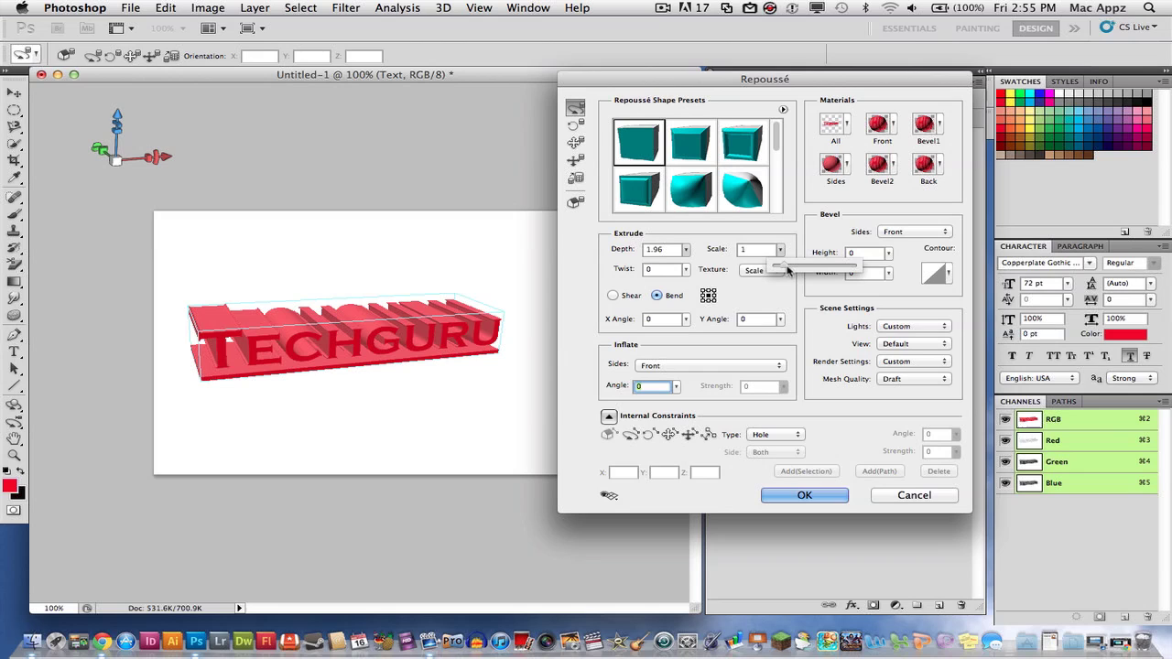
pyautogui.moveTo(793, 271)
pyautogui.mouseDown()
pyautogui.moveTo(804, 271)
pyautogui.moveTo(793, 268)
pyautogui.mouseUp()
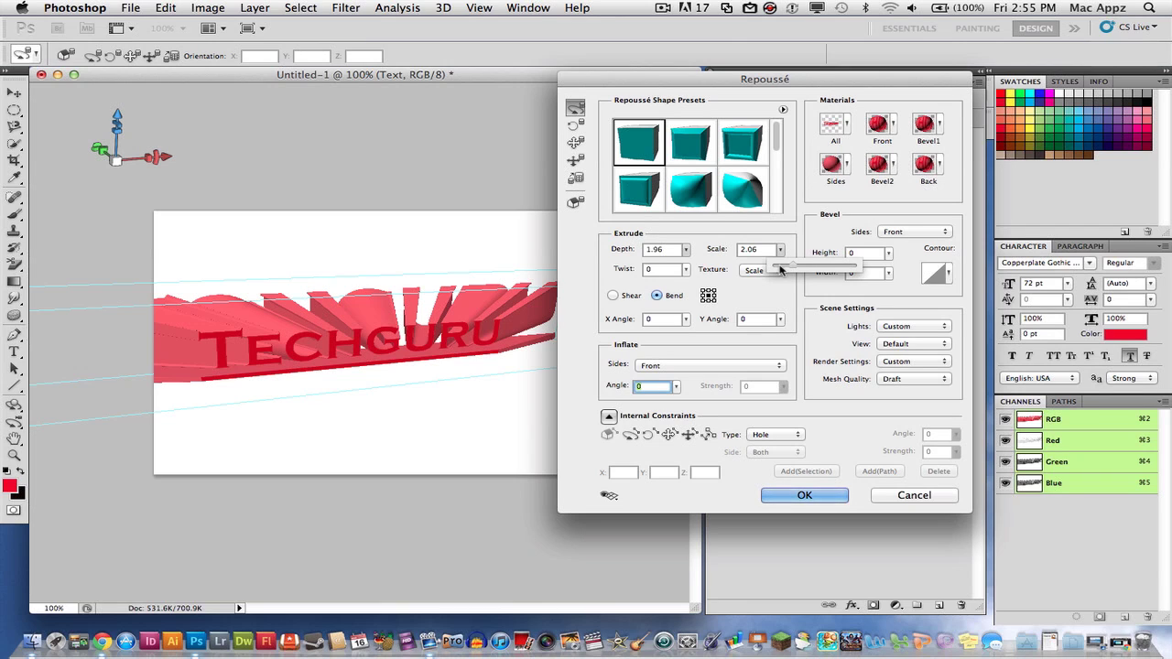
pyautogui.moveTo(780, 268); pyautogui.dragTo(466, 325)
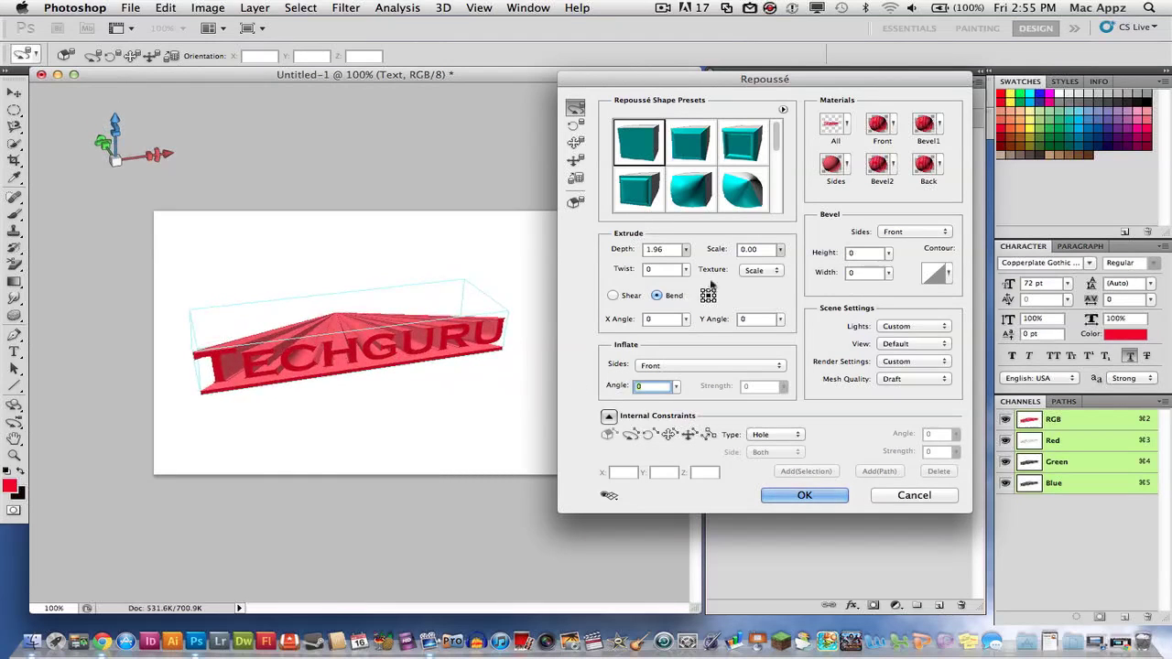
pyautogui.doubleClick(748, 249)
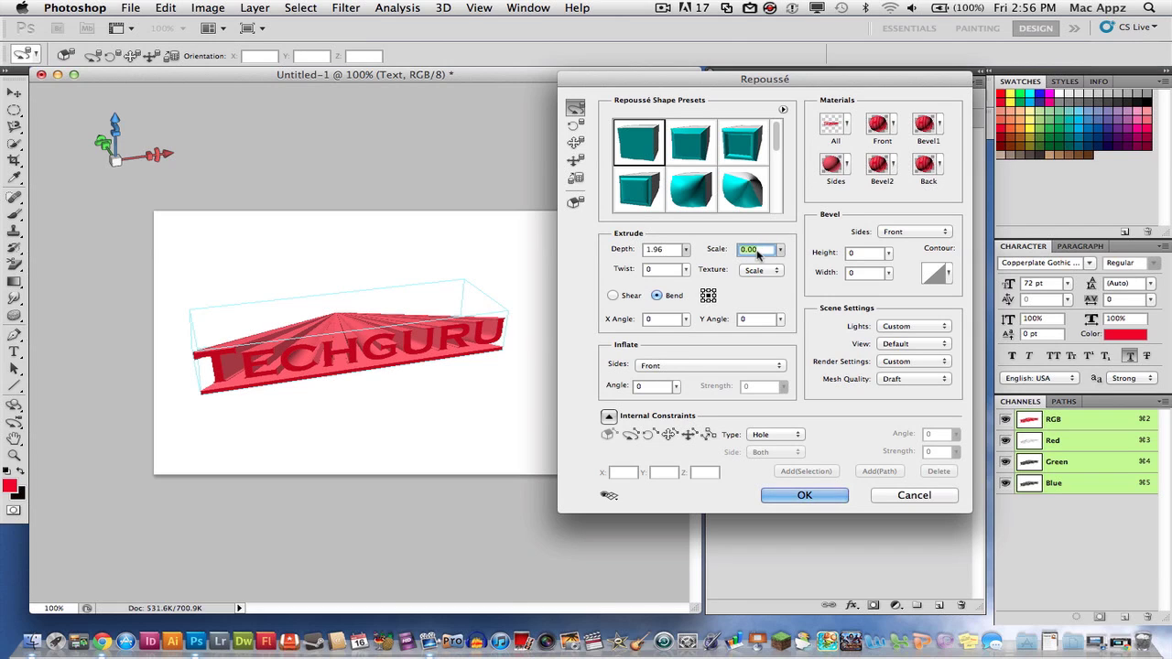
pyautogui.write('1.0')
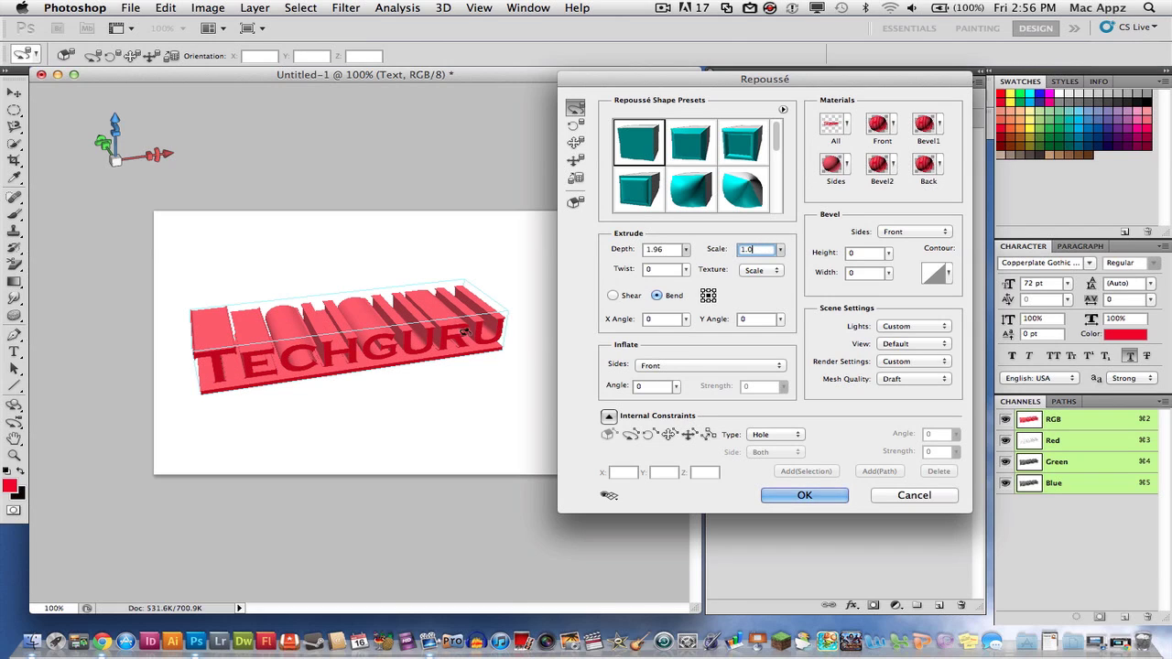
pyautogui.moveTo(448, 311); pyautogui.dragTo(435, 337)
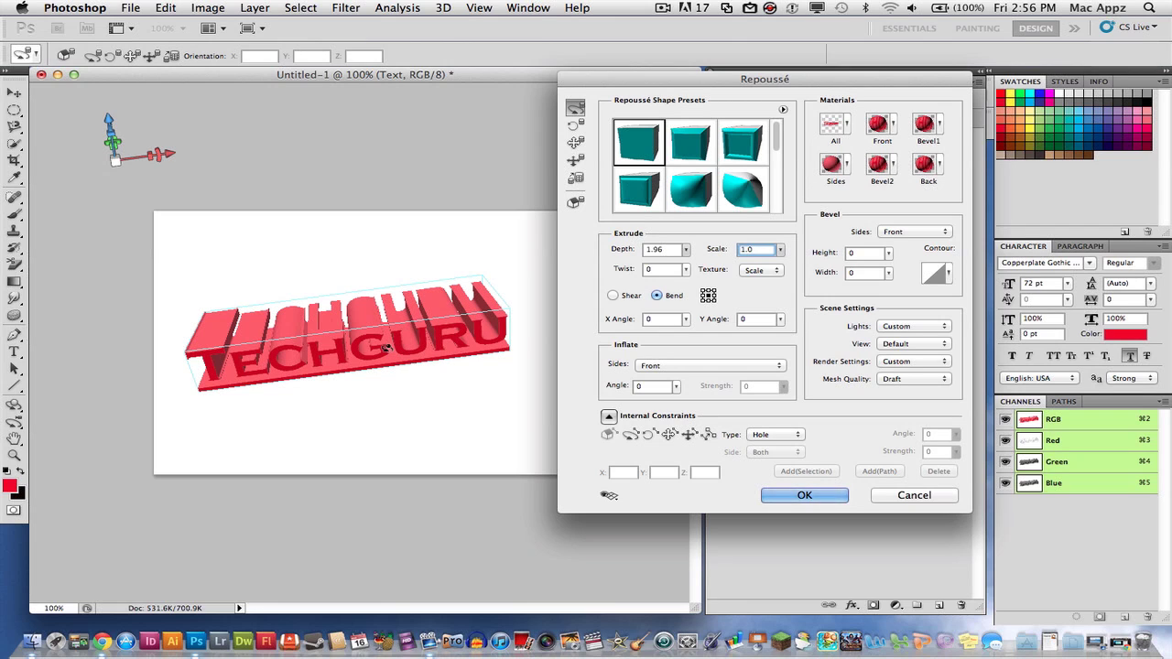
pyautogui.moveTo(387, 347); pyautogui.dragTo(363, 337)
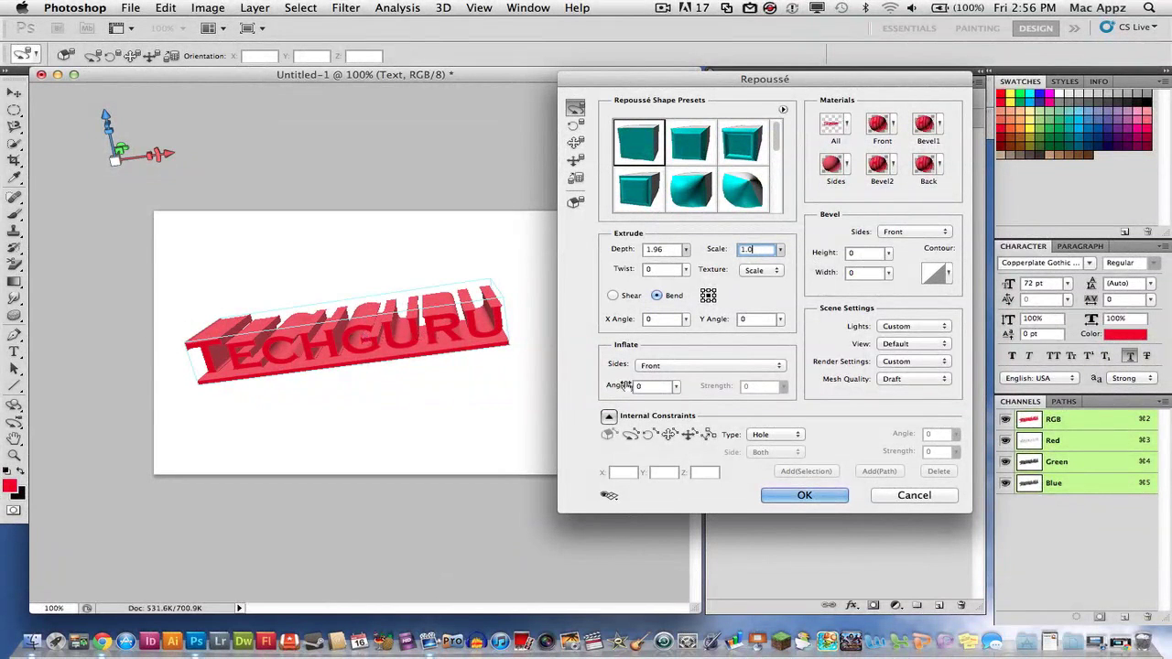
# Keep lighting on Custom and rotate and roll the letters to face front, leaning slightly back
pyautogui.click(894, 326)
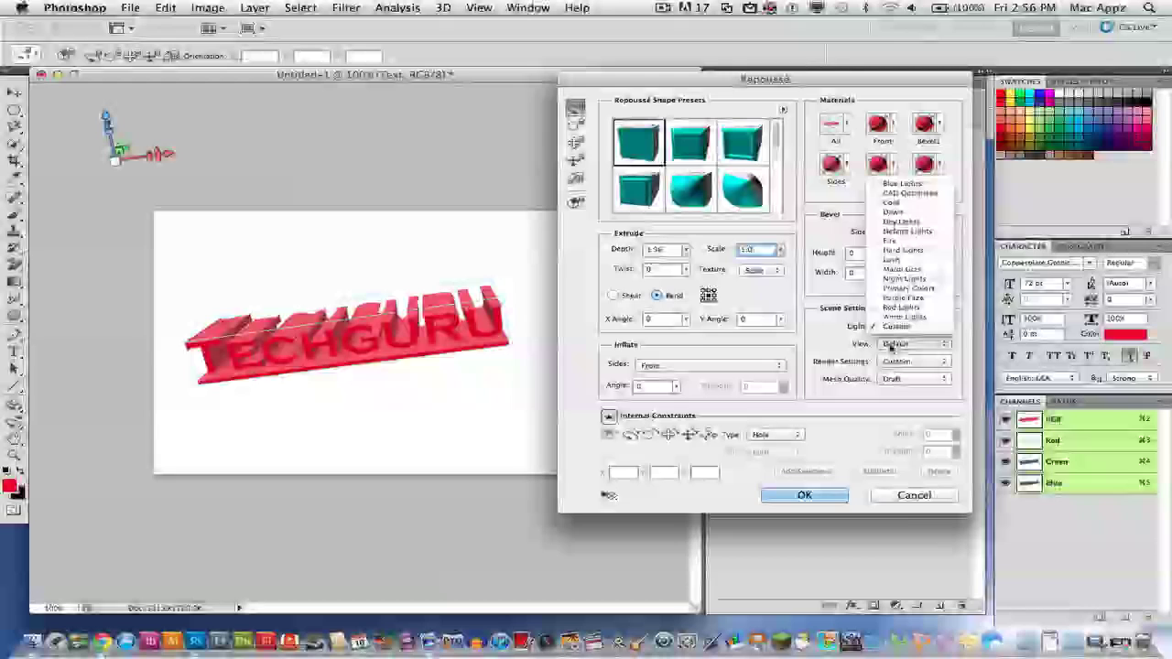
pyautogui.click(893, 346)
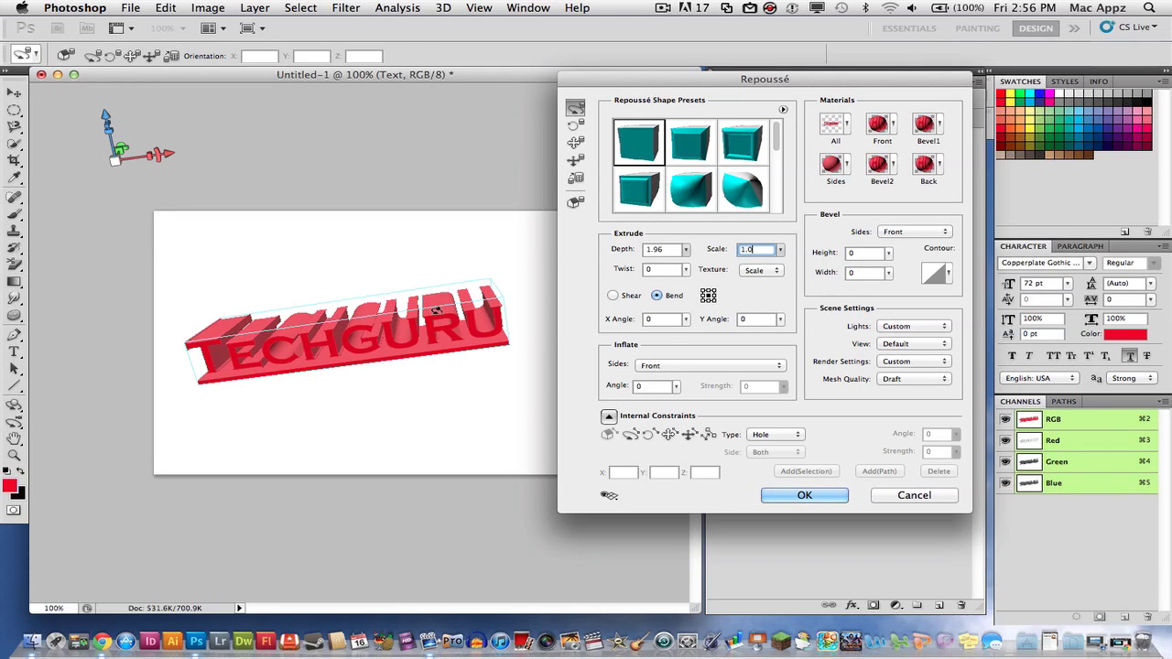
pyautogui.moveTo(438, 310); pyautogui.dragTo(458, 218)
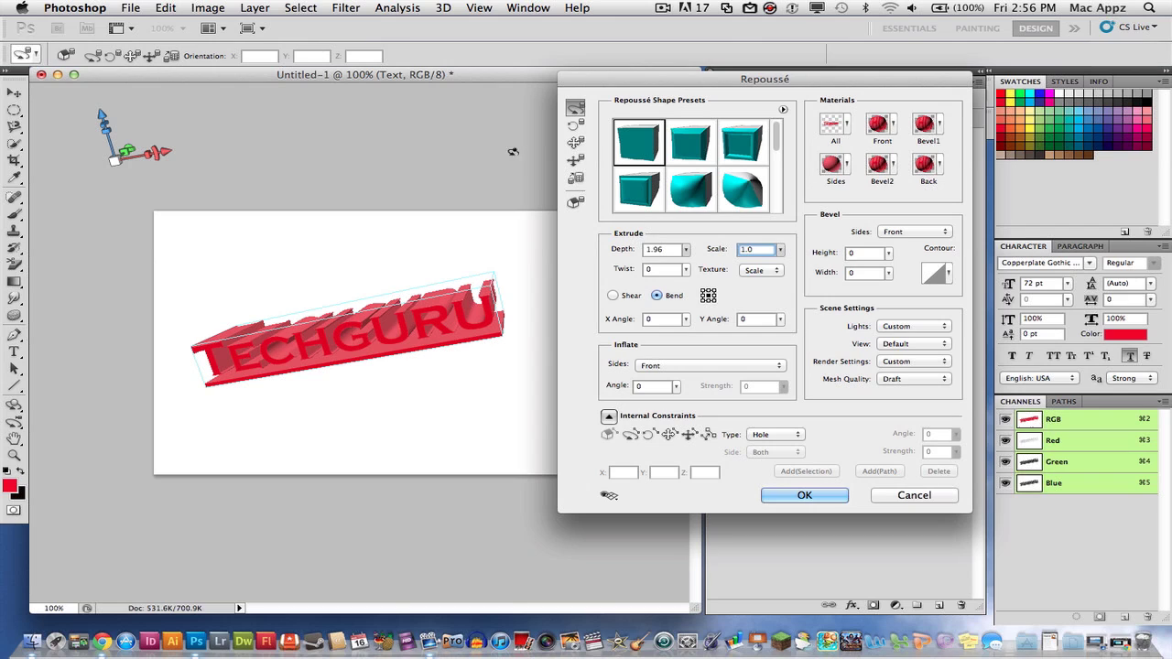
pyautogui.click(576, 126)
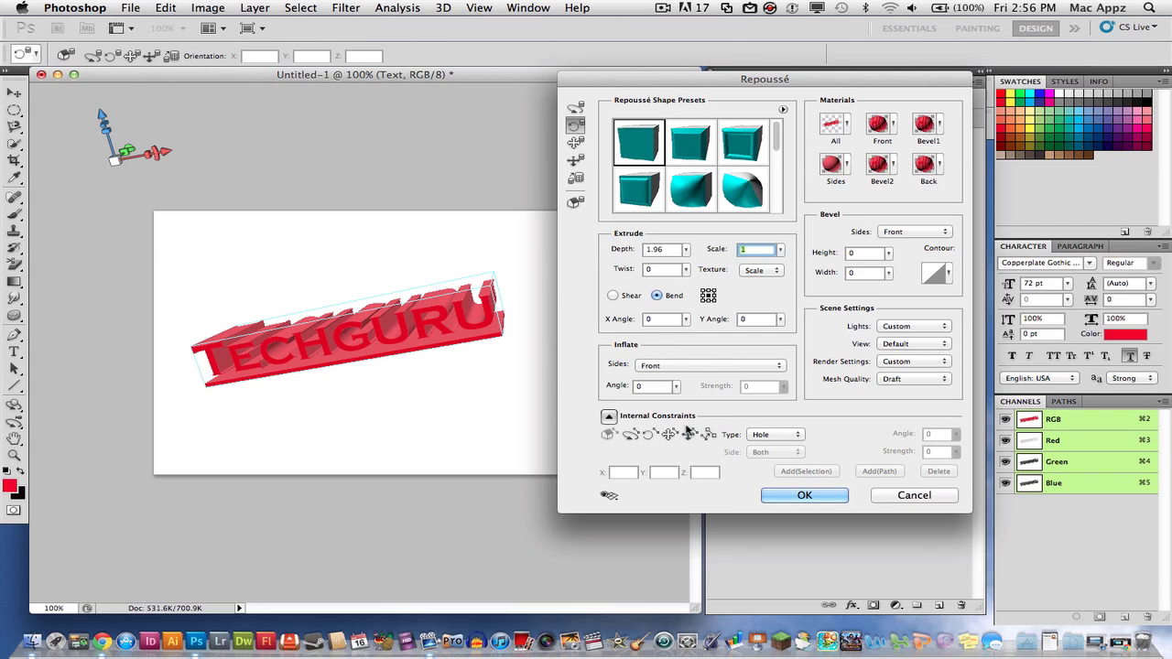
pyautogui.moveTo(426, 338); pyautogui.dragTo(460, 275)
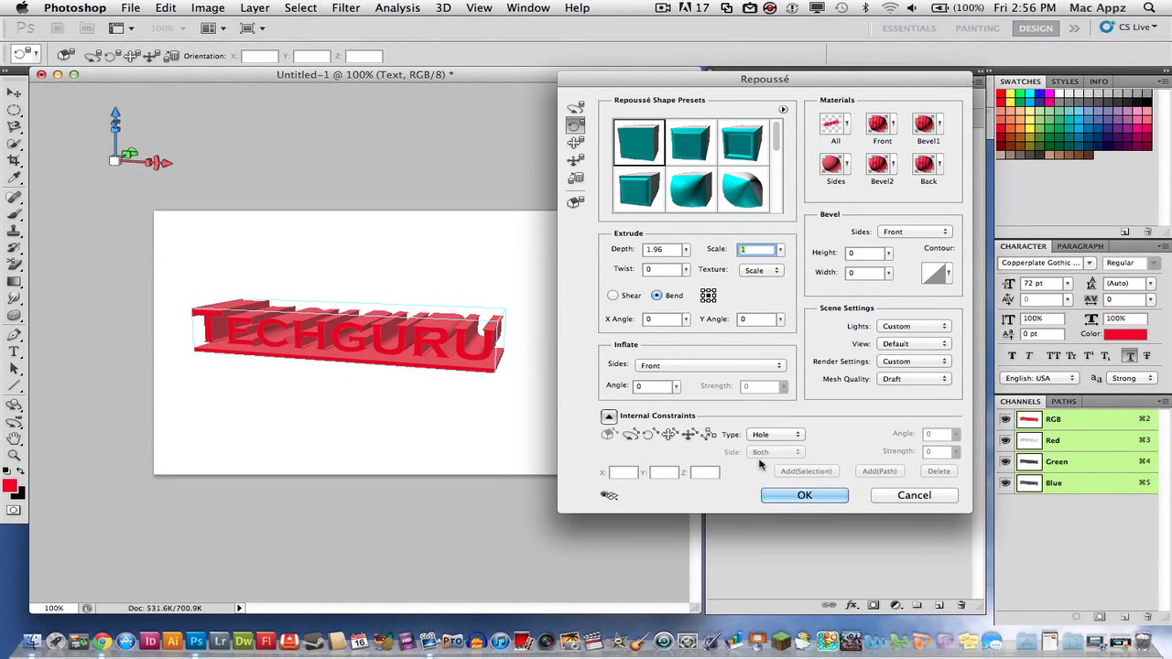
# Apply the Repoussé extrusion, then hide and reshow the Textures in the Layers panel
pyautogui.click(781, 495)
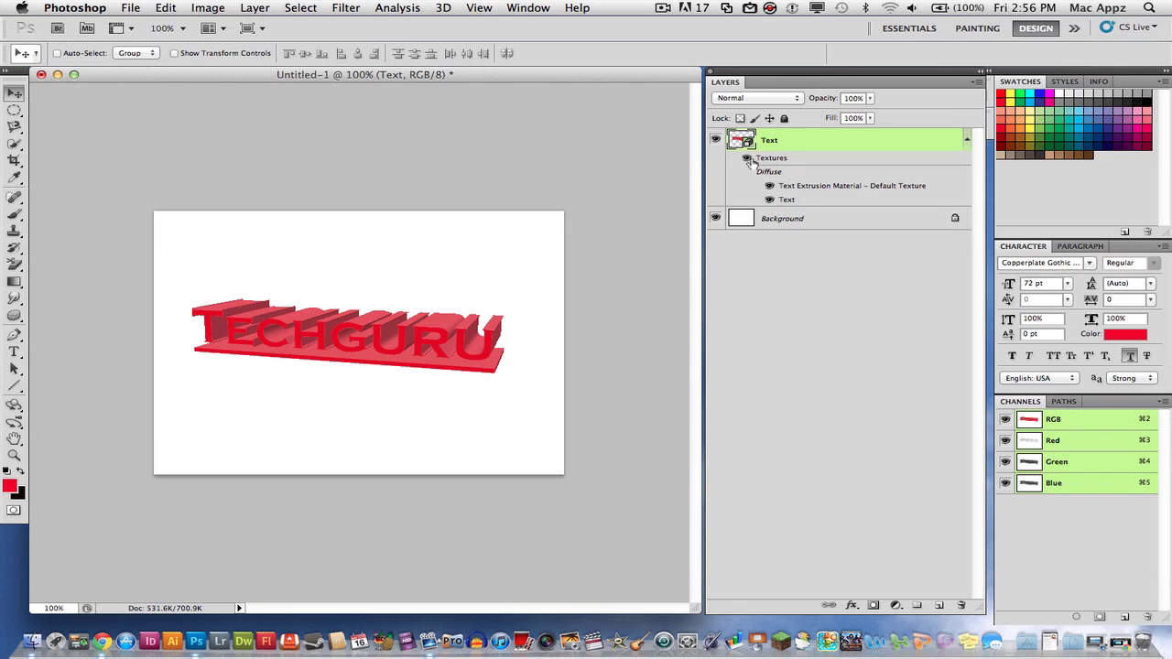
pyautogui.click(747, 160)
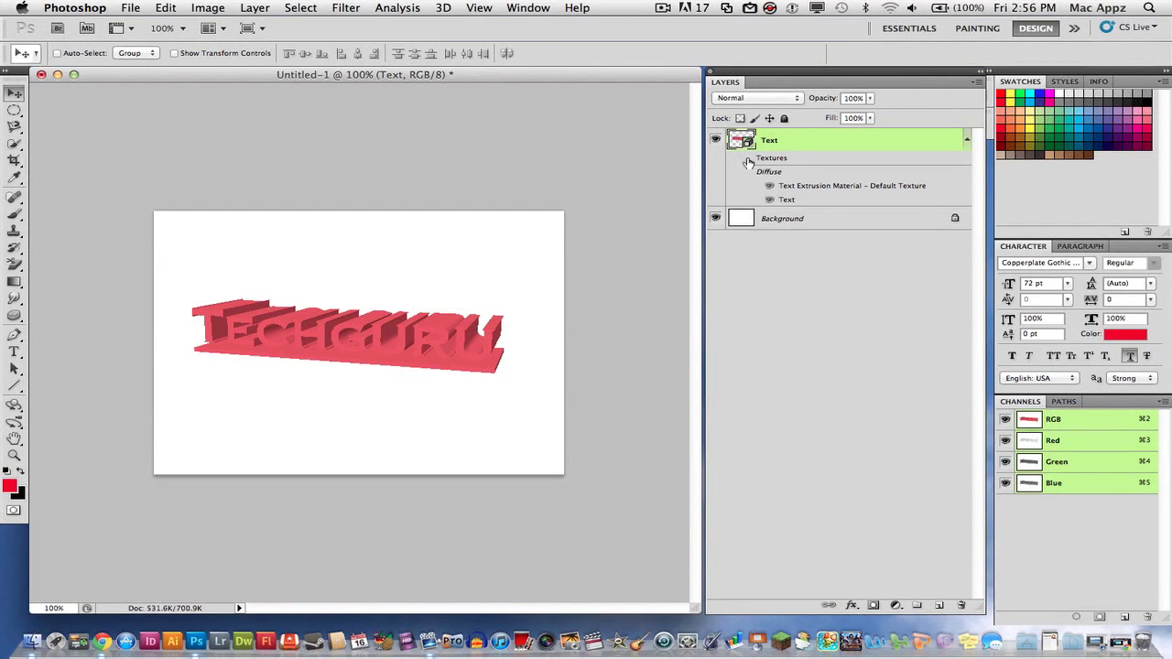
pyautogui.click(746, 160)
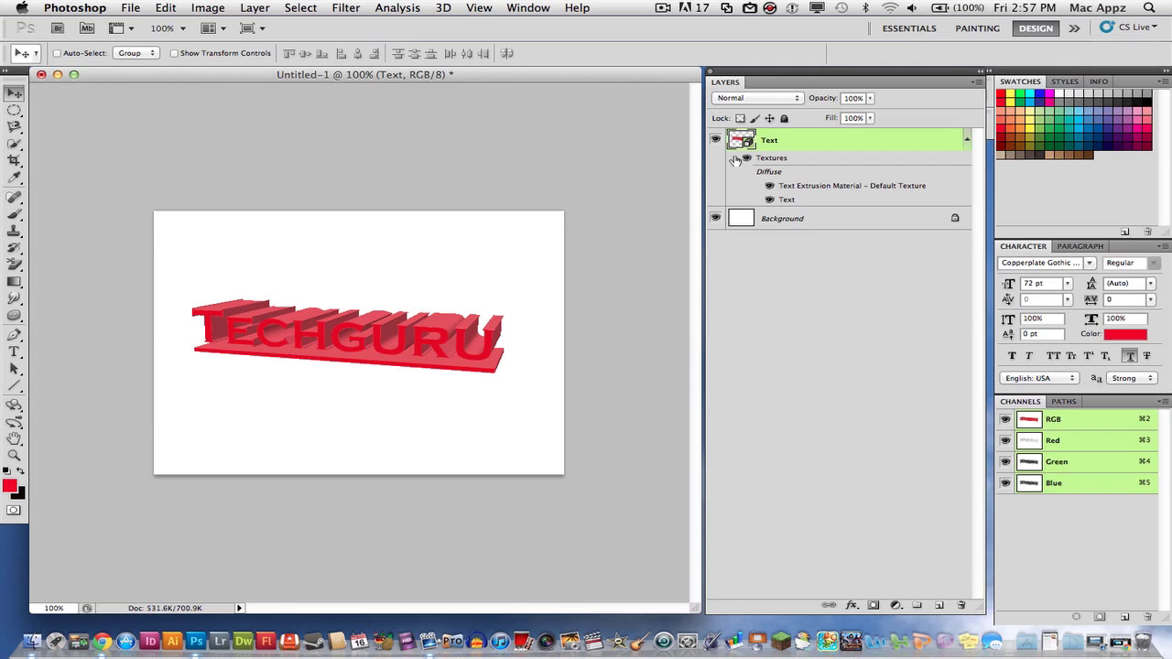